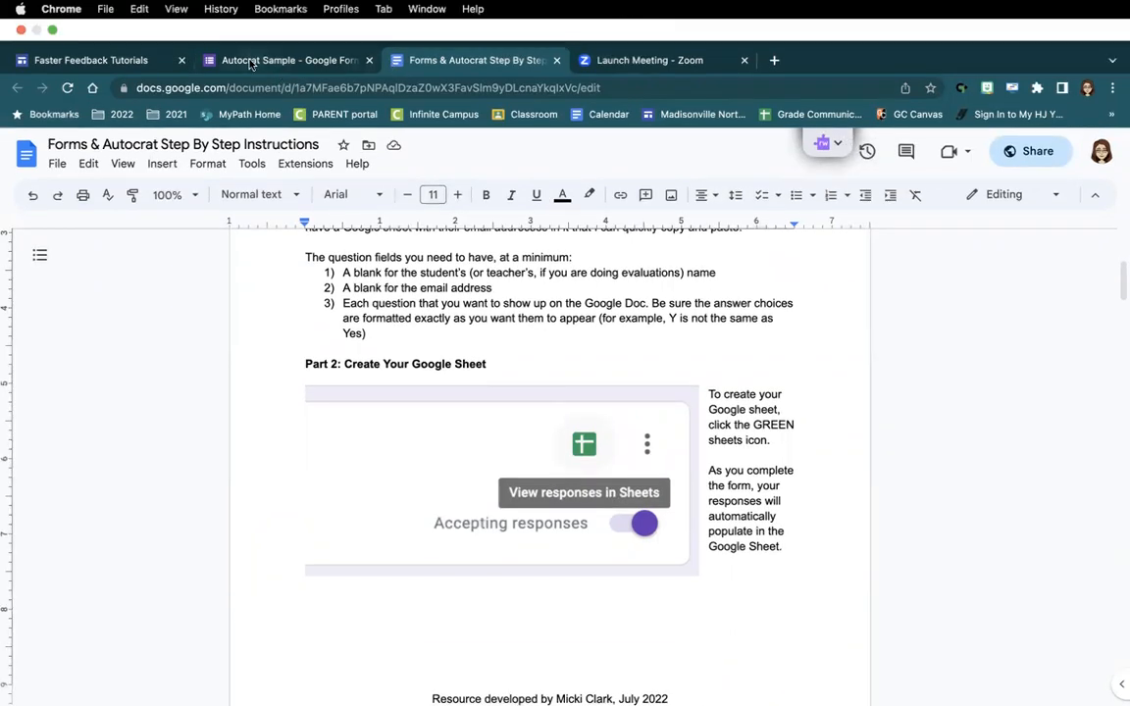
- Switch to the Autocrat Sample form and review its questions and the summary of its responses
left_click(249, 63)
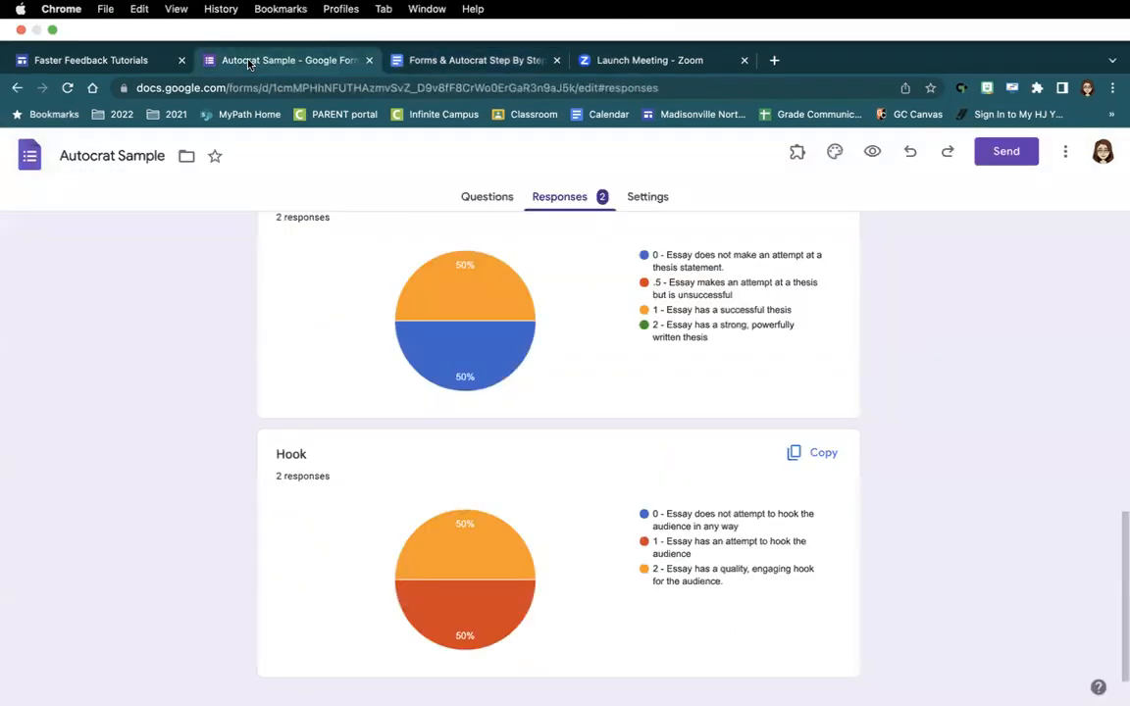
scroll(305, 304, "up", 4)
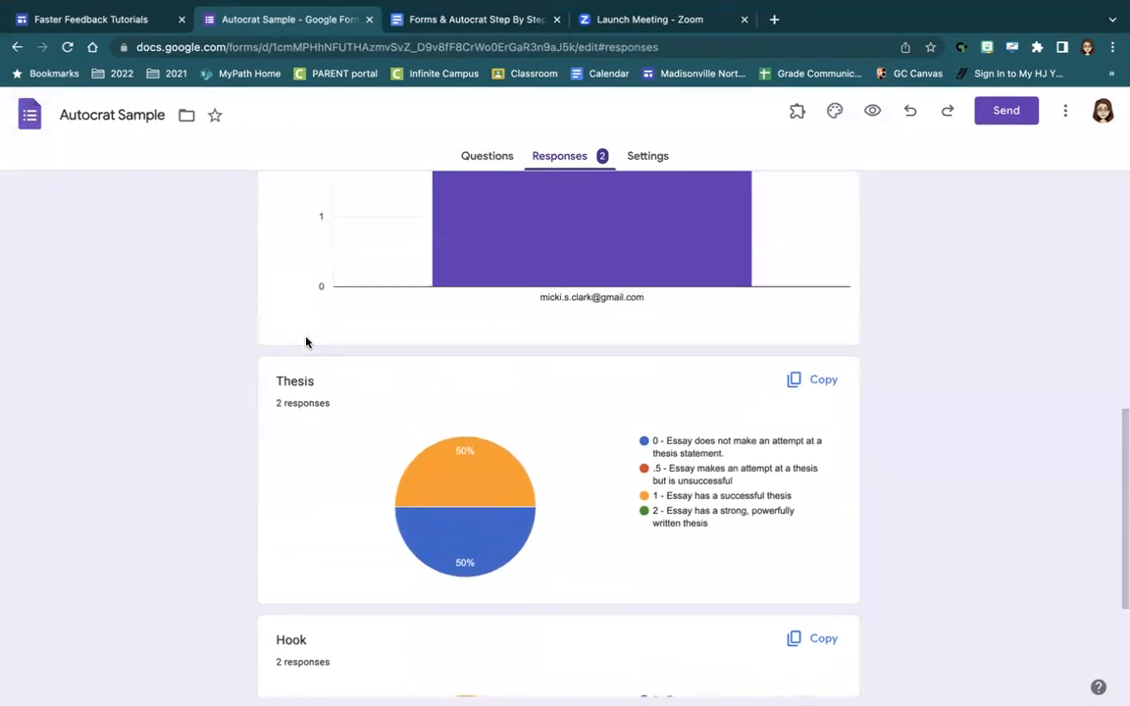
scroll(306, 341, "up", 5)
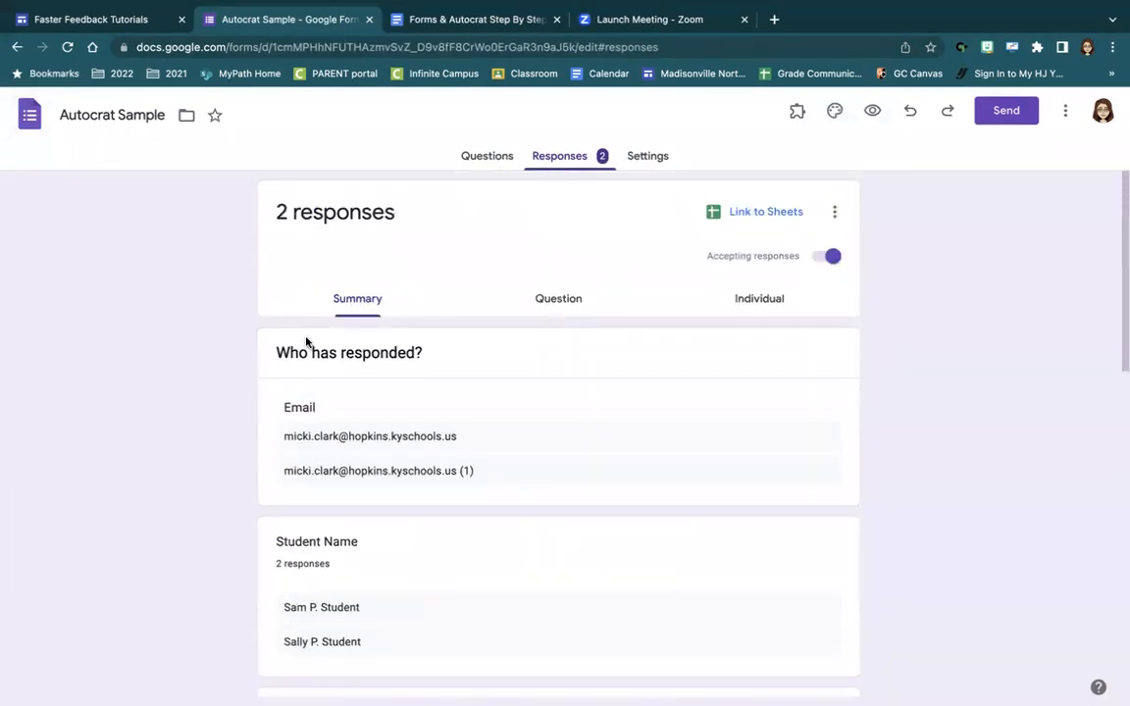
left_click(499, 164)
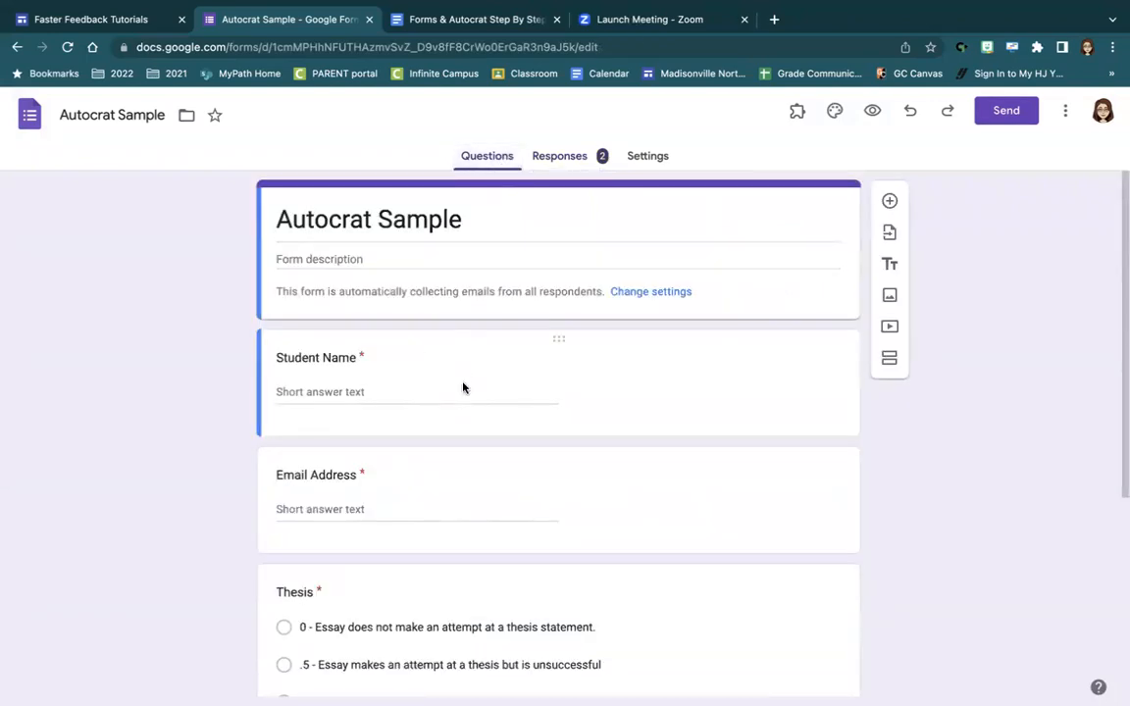
scroll(462, 387, "down", 3)
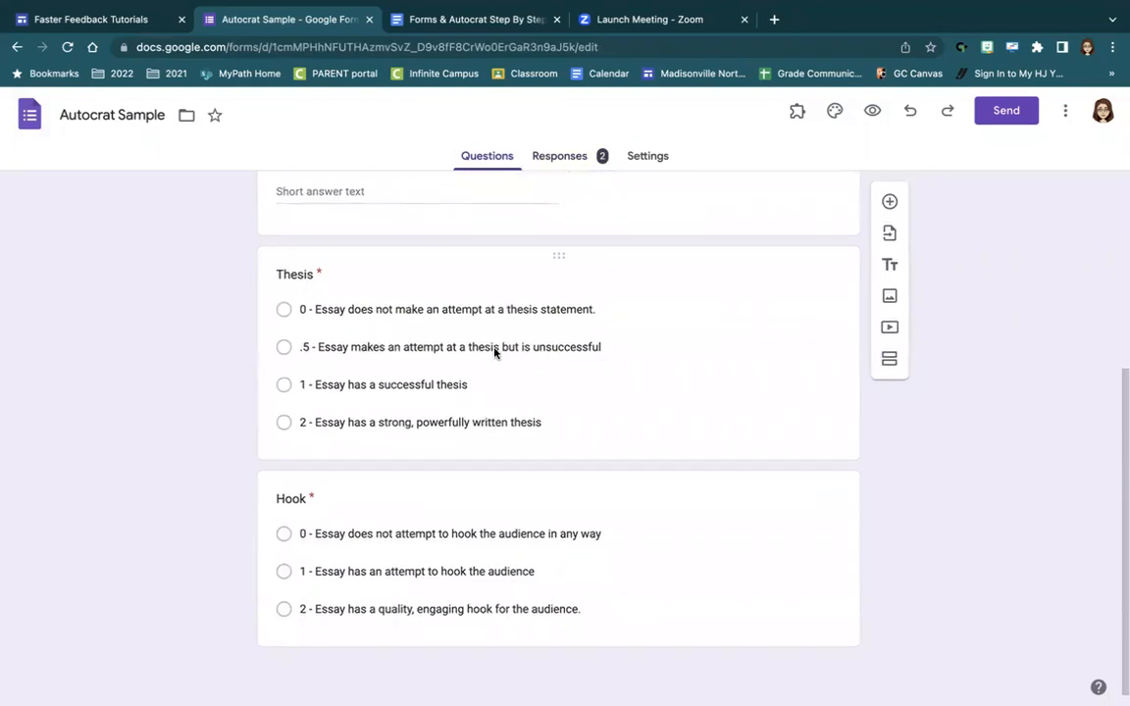
scroll(494, 349, "up", 3)
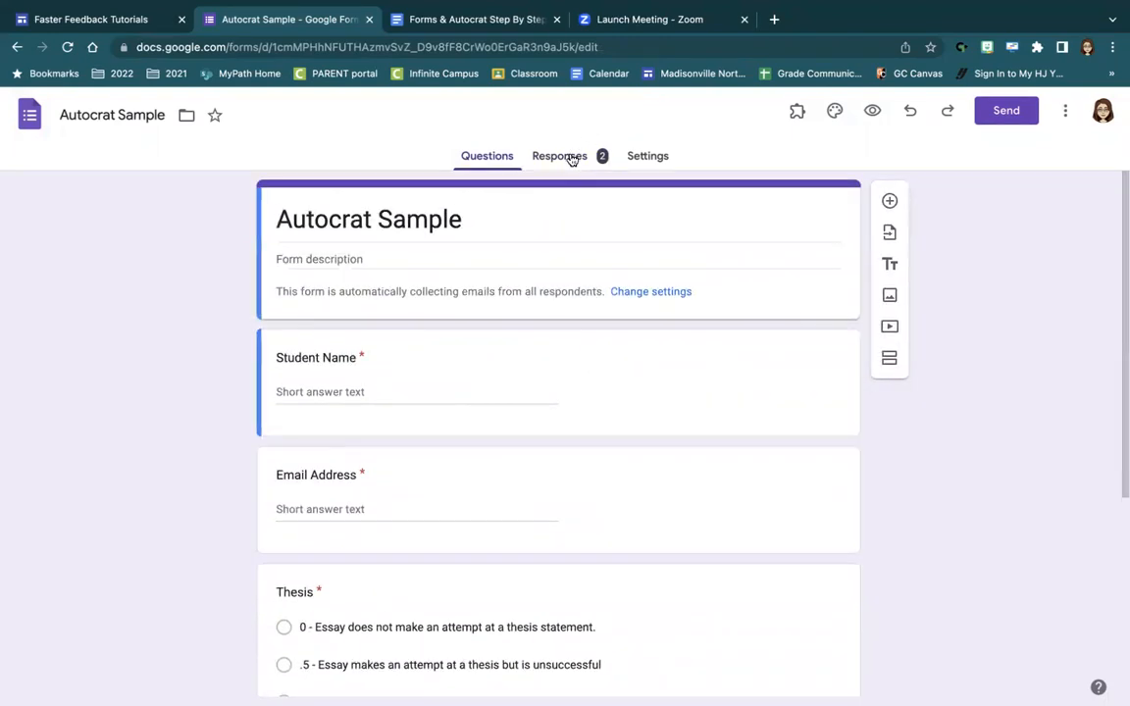
left_click(572, 160)
scroll(419, 499, "down", 2)
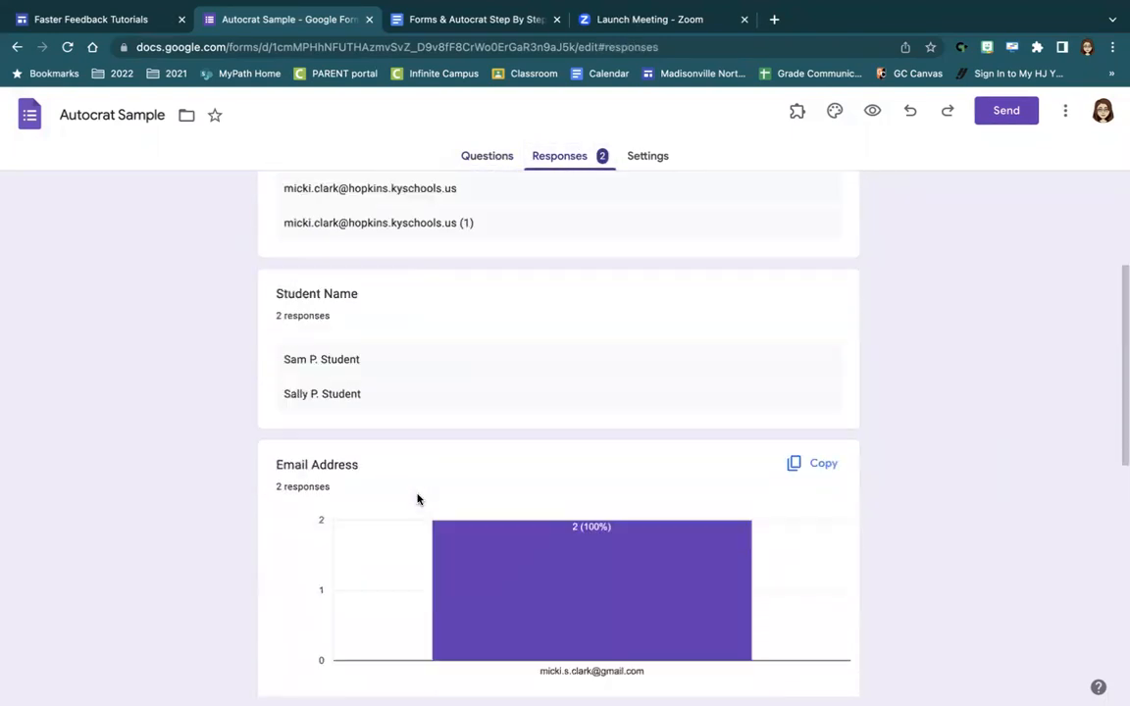
scroll(416, 499, "down", 6)
scroll(417, 499, "up", 8)
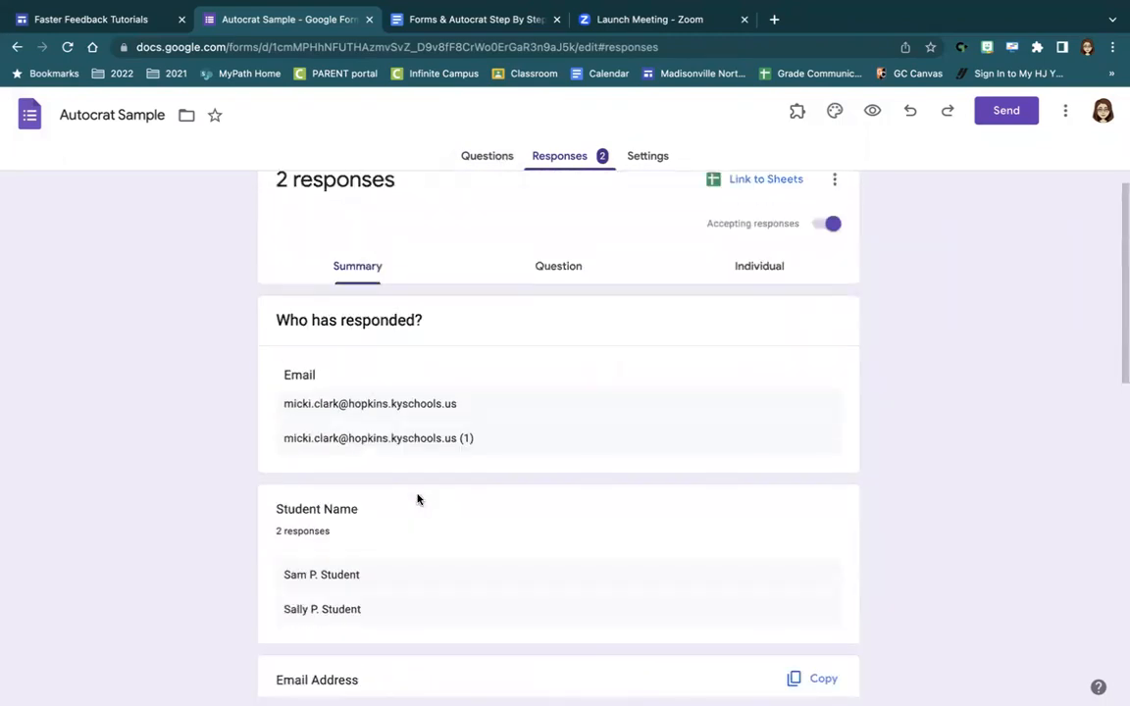
scroll(417, 499, "up", 1)
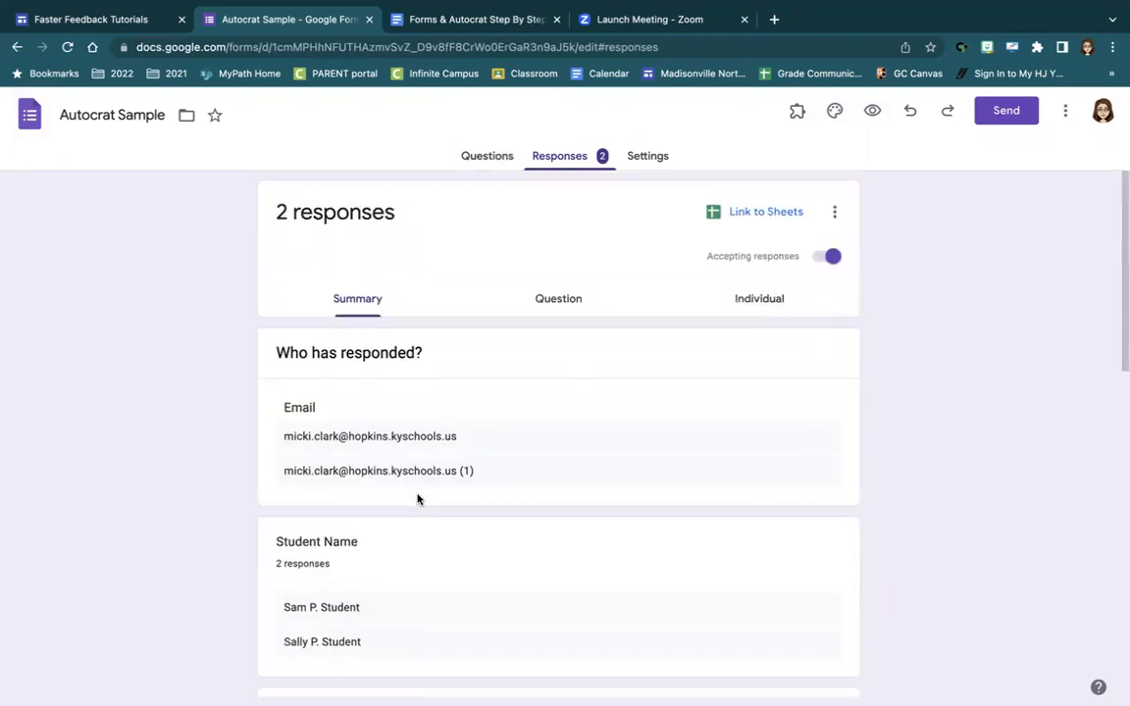
- Link the form's responses to a new spreadsheet named Autocrat Sample (Responses)
left_click(766, 214)
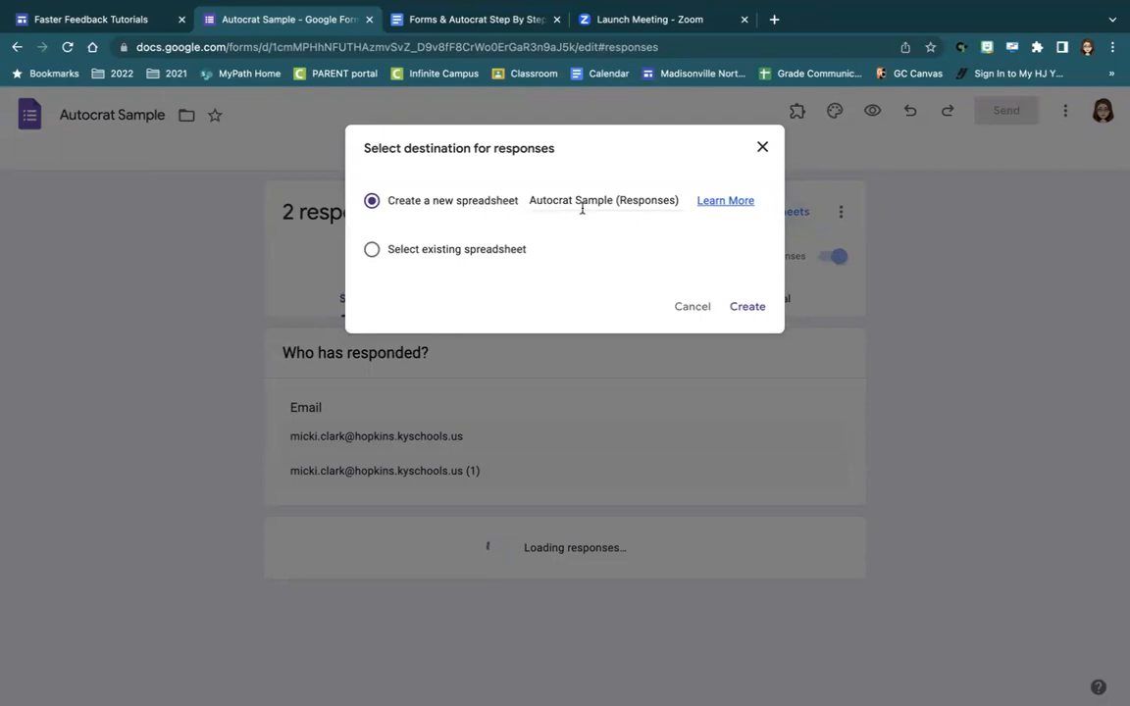
left_click(753, 310)
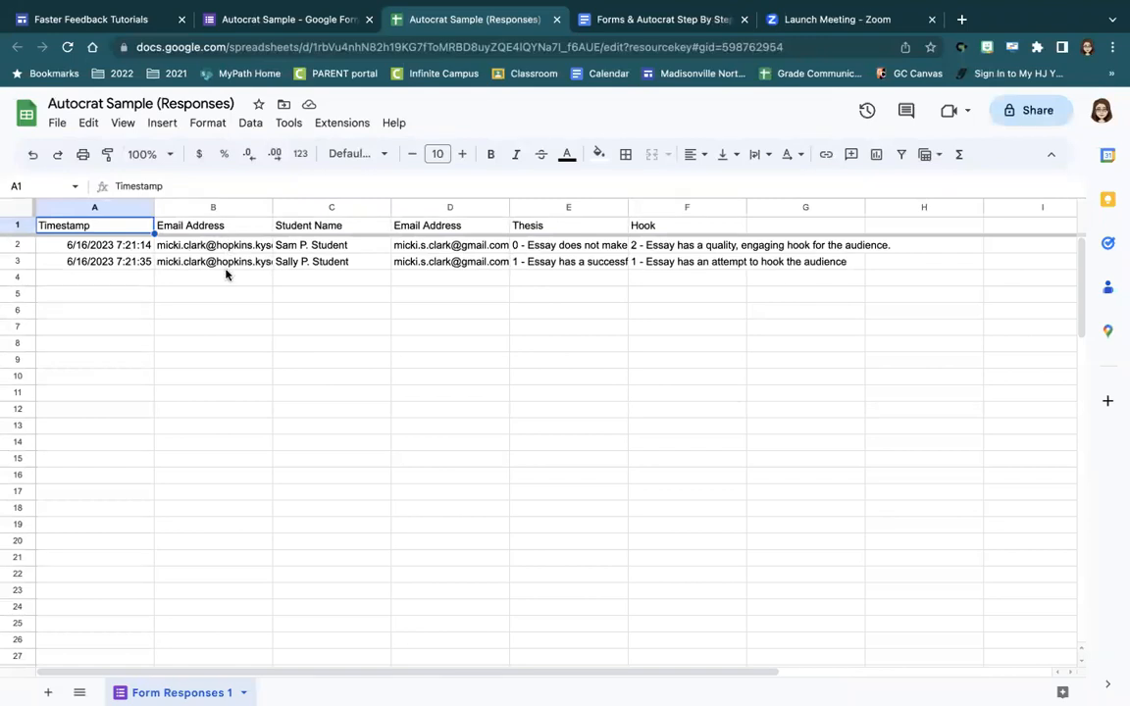
mouse_move(226, 273)
mouse_move(454, 269)
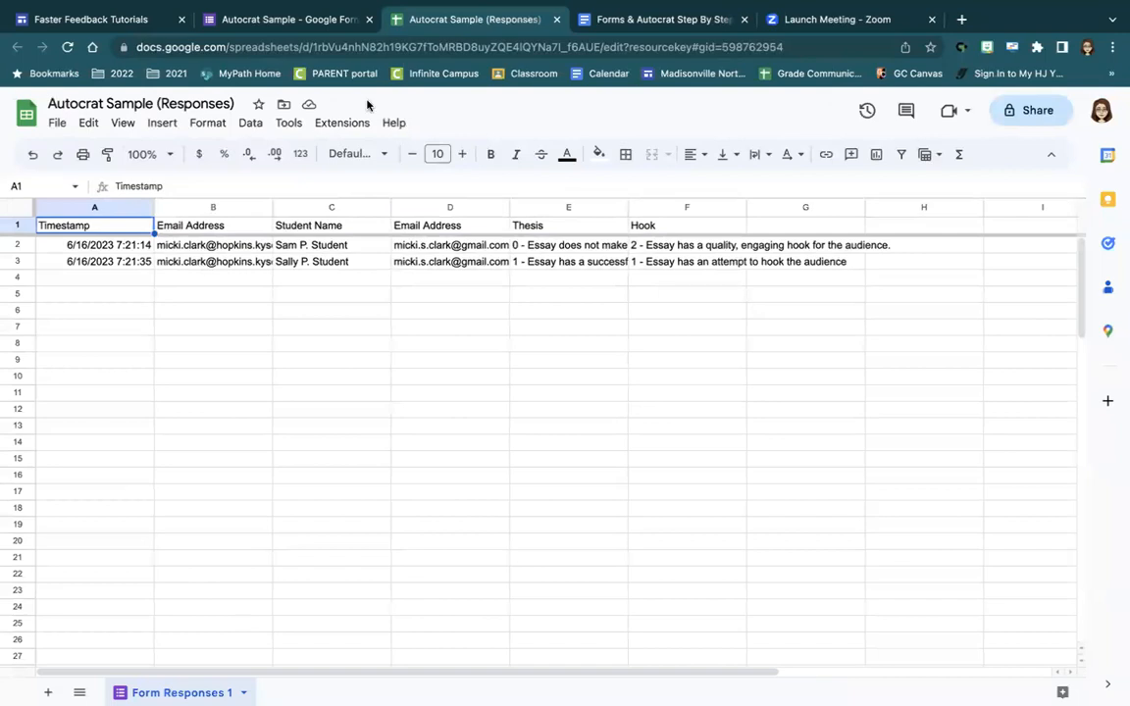
- Back in the Autocrat Sample form, add a question titled Commentary after the Hook question
left_click(313, 25)
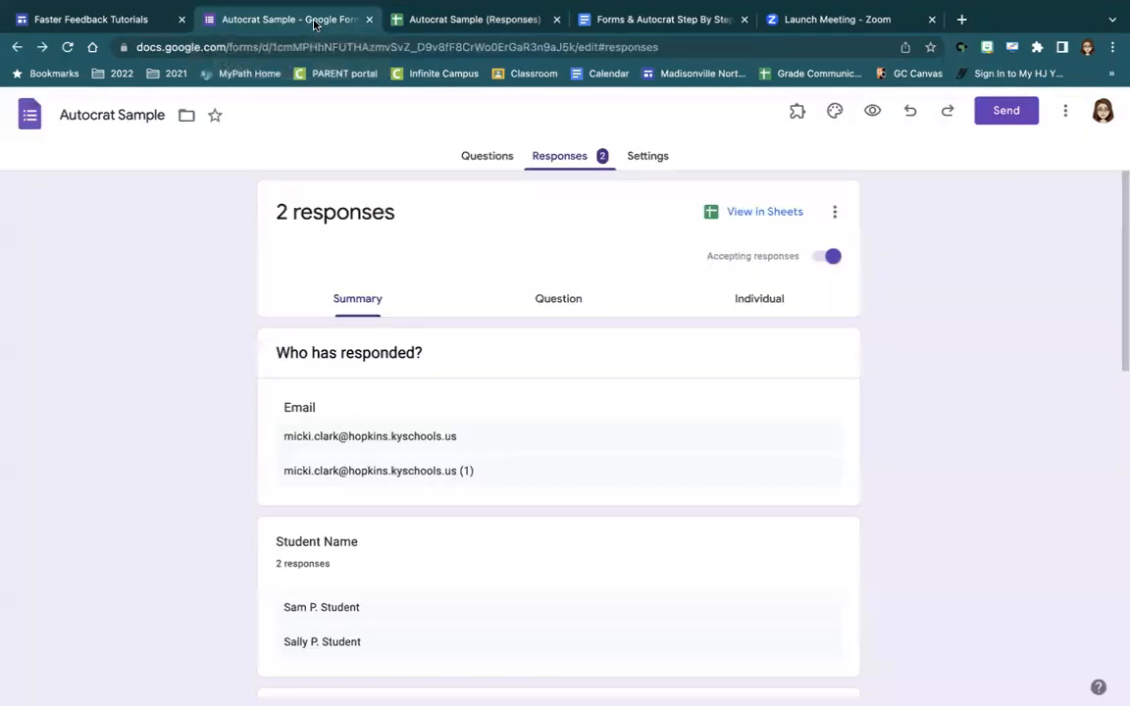
left_click(490, 159)
scroll(581, 440, "down", 3)
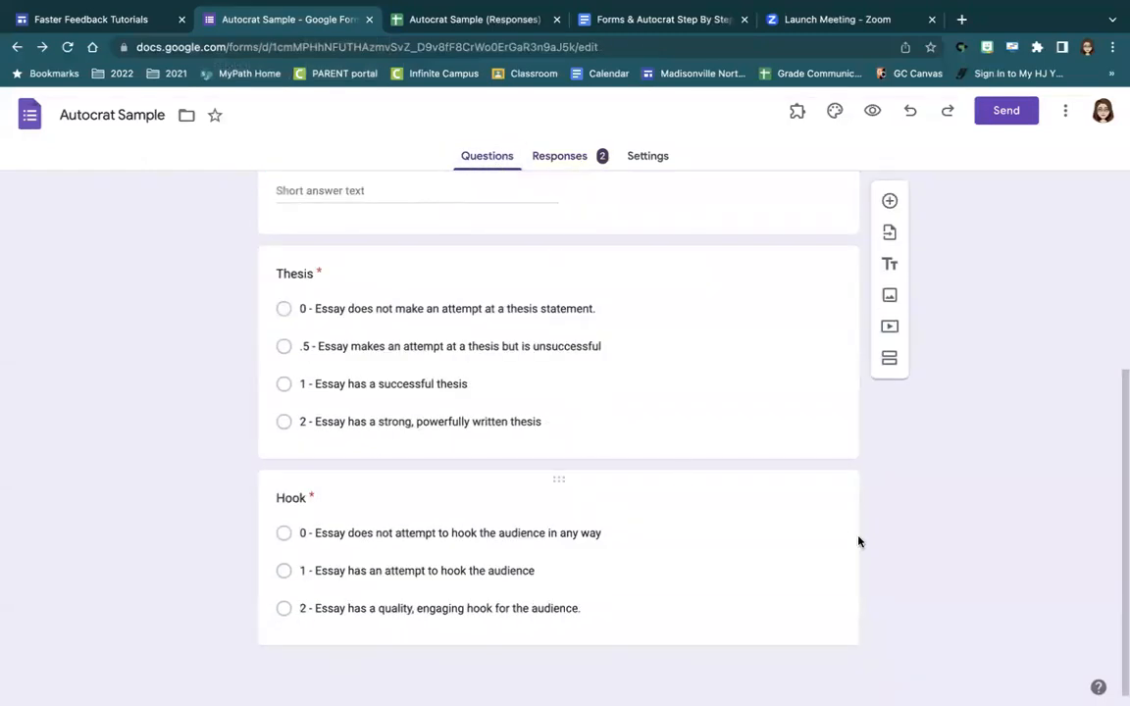
left_click(746, 603)
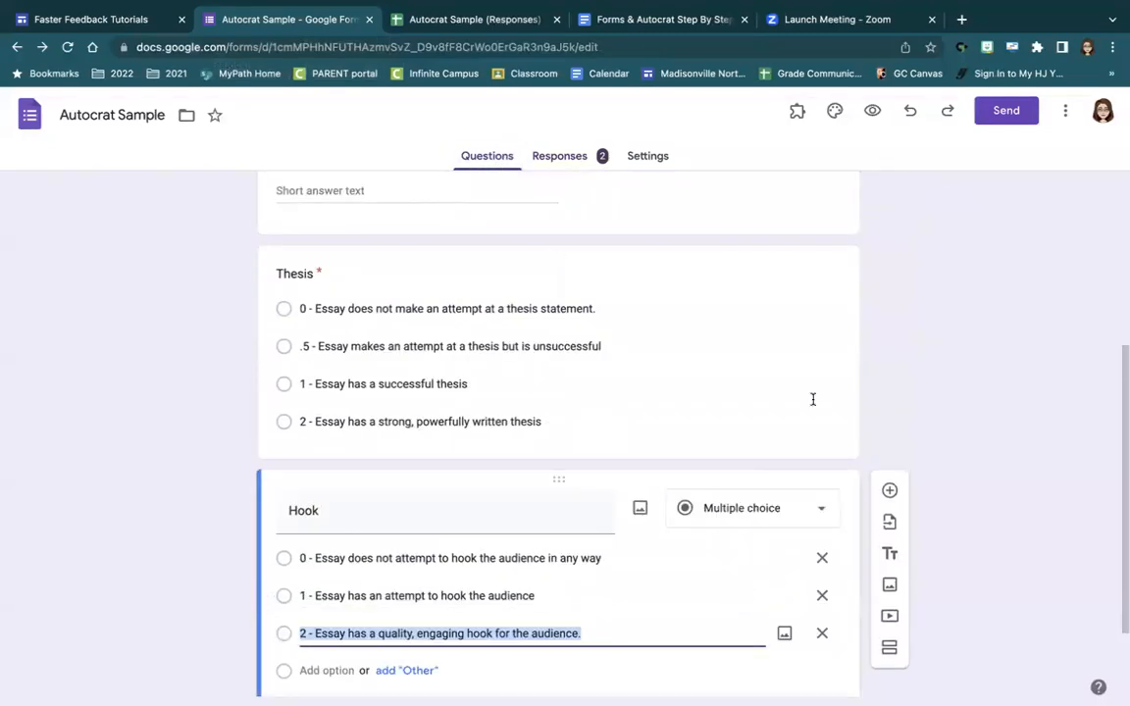
left_click(888, 492)
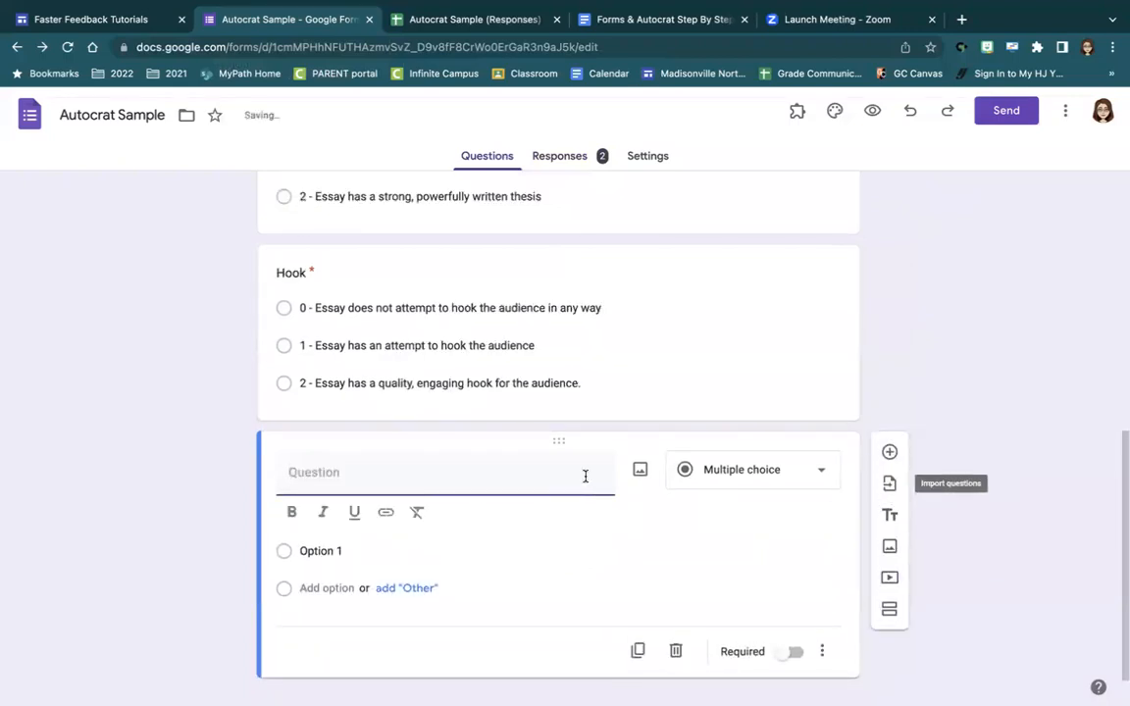
type("C")
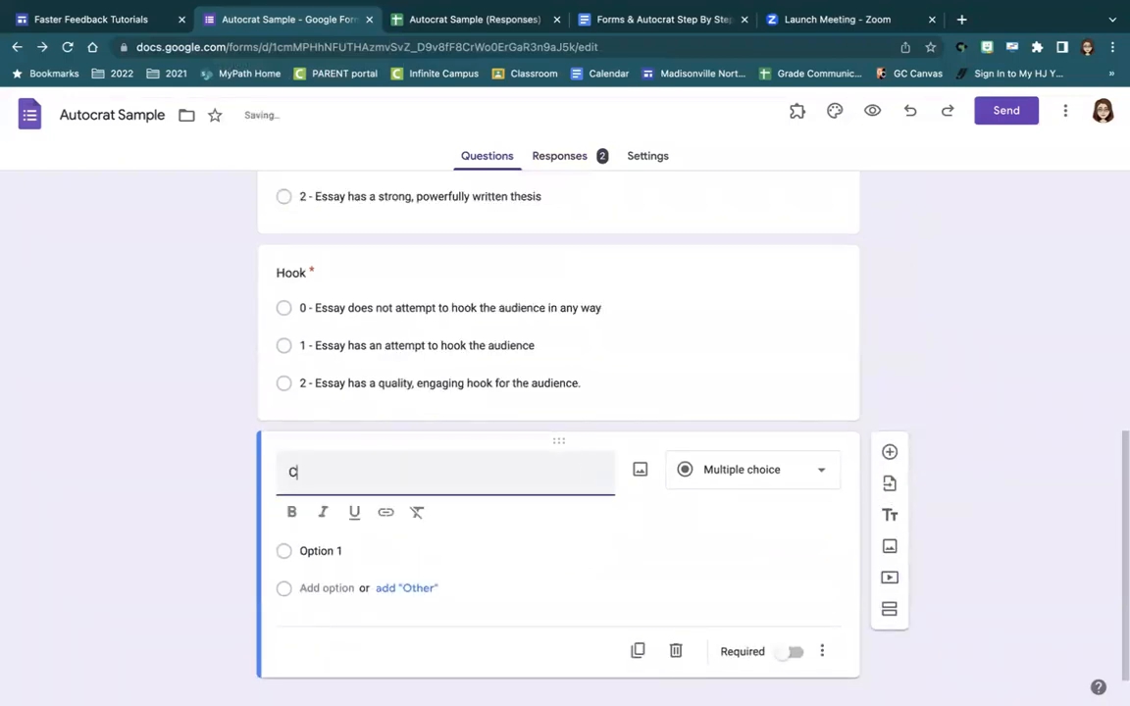
type("ommentary")
- Set the Commentary question's answer type to Paragraph and make it required
left_click(821, 472)
left_click(750, 274)
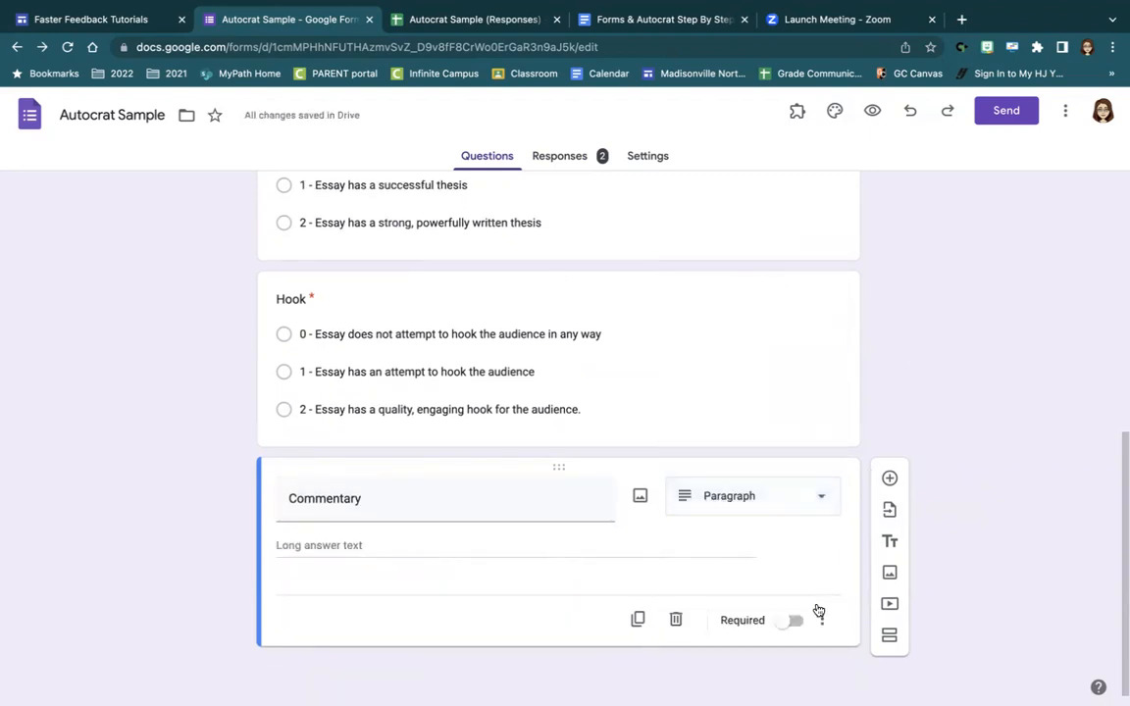
left_click(794, 622)
- In the responses spreadsheet, fill cell G2 with the first student's first name followed by ", thanks for the essay. You worked hard."
left_click(481, 20)
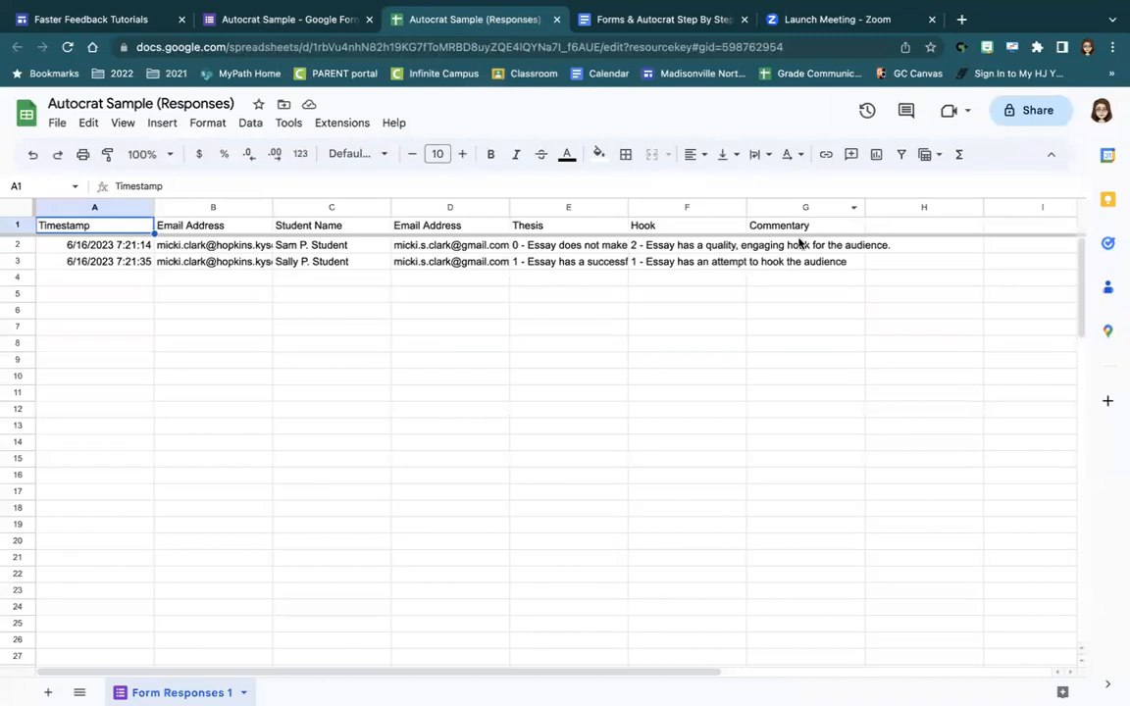
left_click(796, 249)
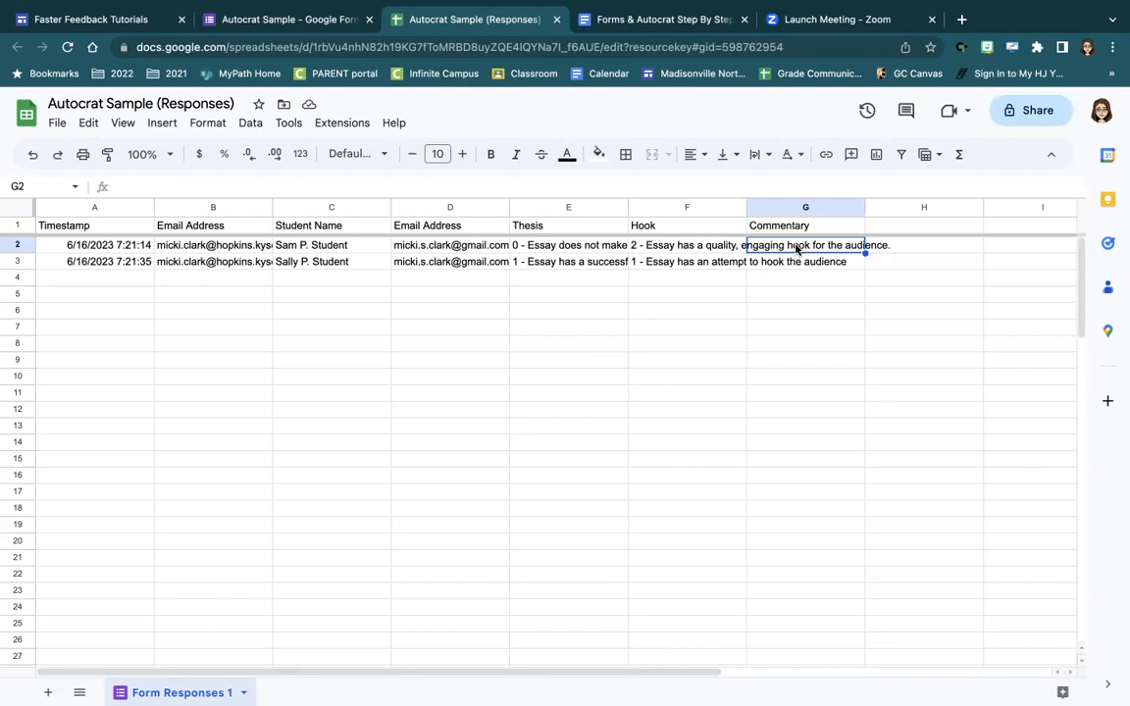
type("Sam, thanks for the essay. You worked hard.")
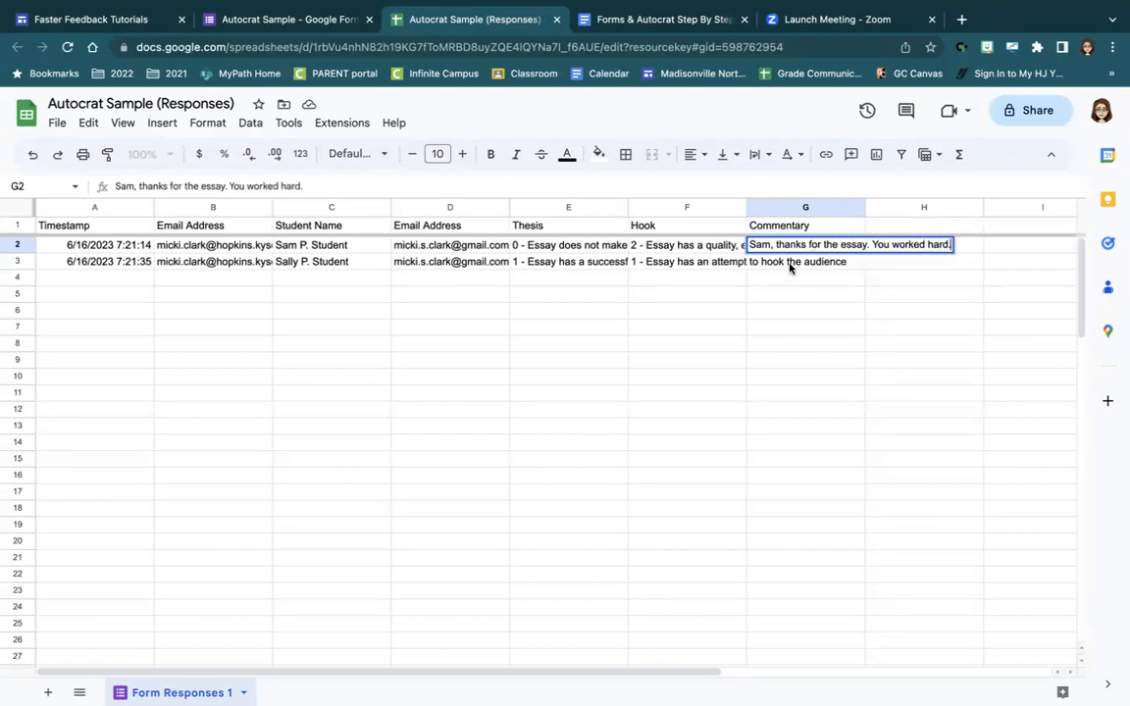
- Enter in cell G3 the second student's first name followed by ", I appreciate your hard work. Next time, let's try to improve that hook!"
key("Return")
type("Sally, I appreciate your hard work. Next time, let's try to improve that hook!")
left_click(692, 396)
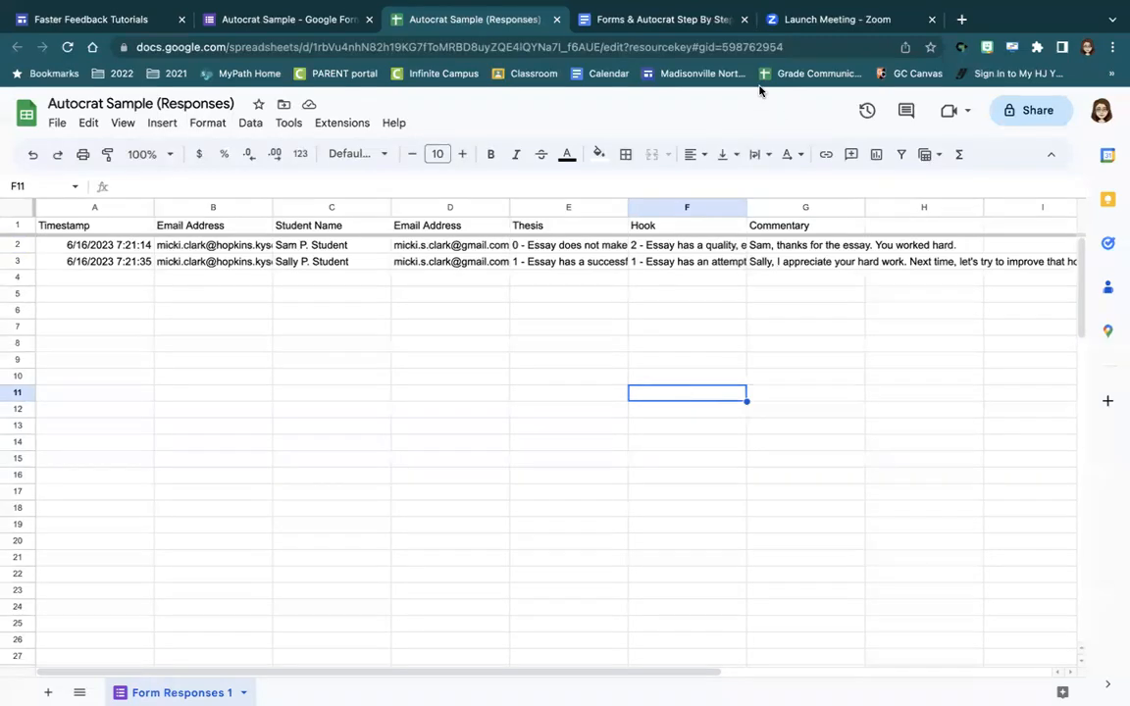
- Switch to the Forms & Autocrat Step By Step Instructions document and view Part 3: Set Up Your Google Doc
left_click(704, 20)
scroll(623, 387, "down", 5)
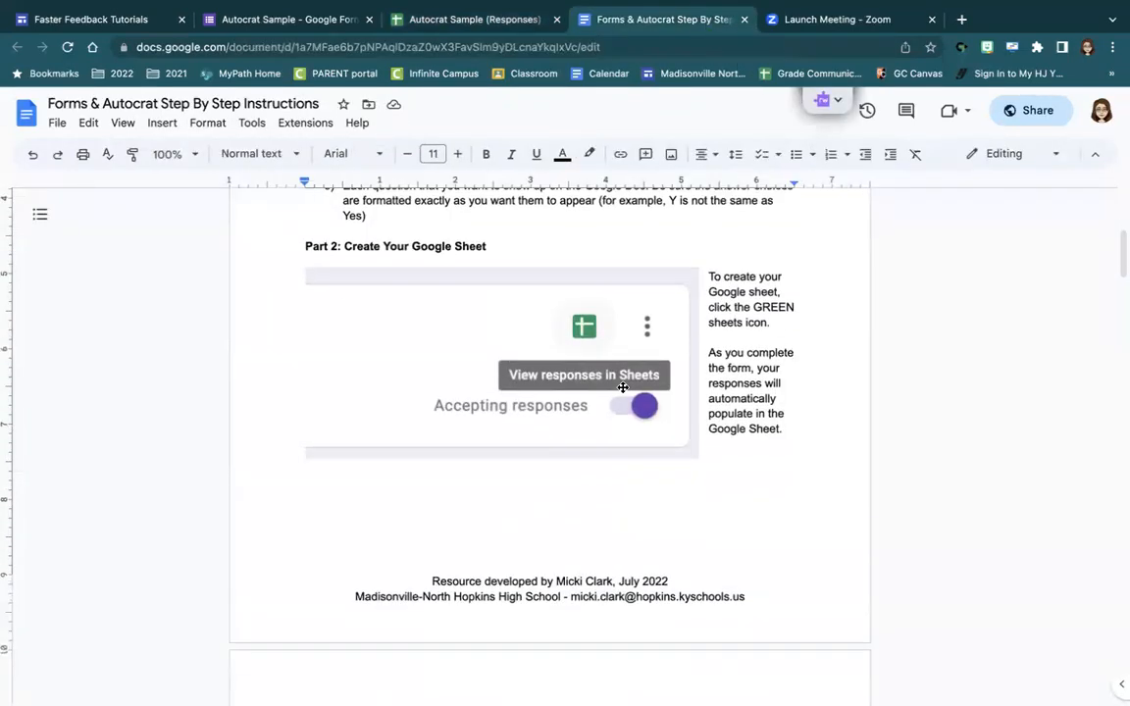
scroll(623, 387, "down", 2)
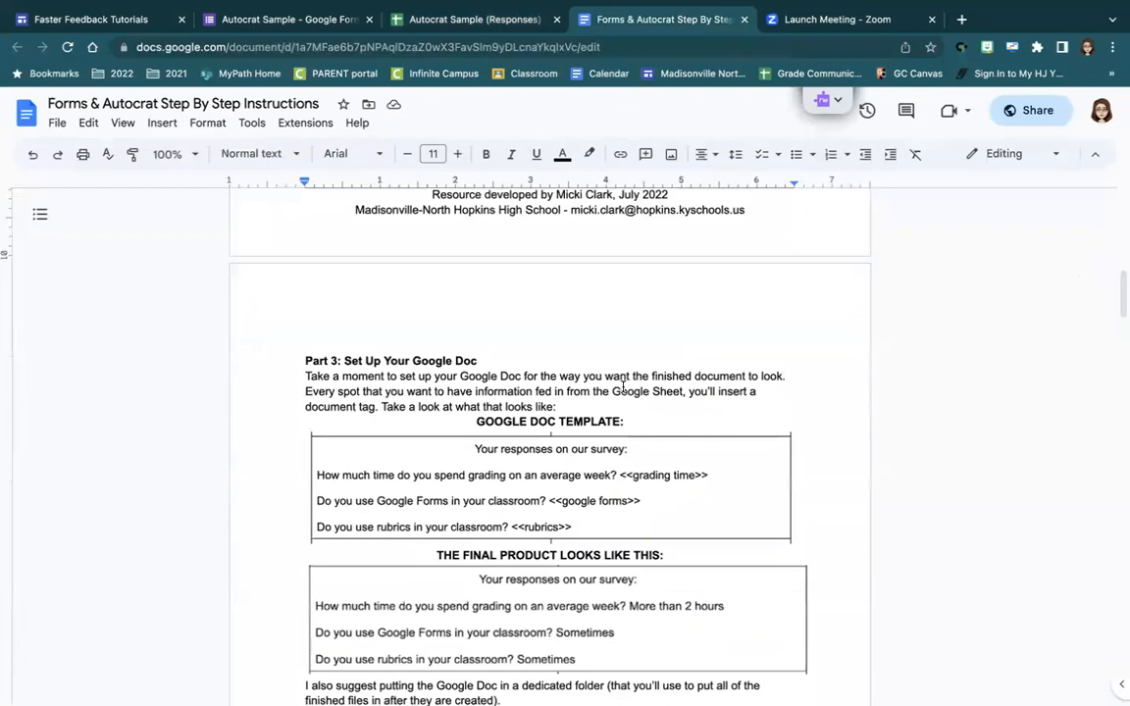